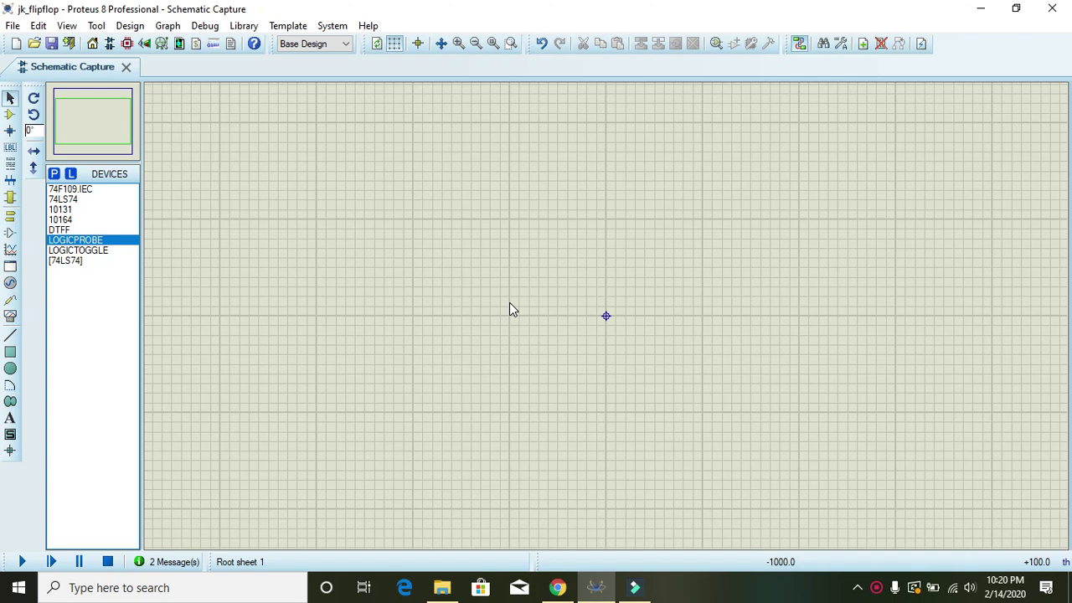
# - Place a DTFF flip-flop on the schematic as U1 and zoom in on it
pyautogui.click(67, 229)
pyautogui.click(473, 258)
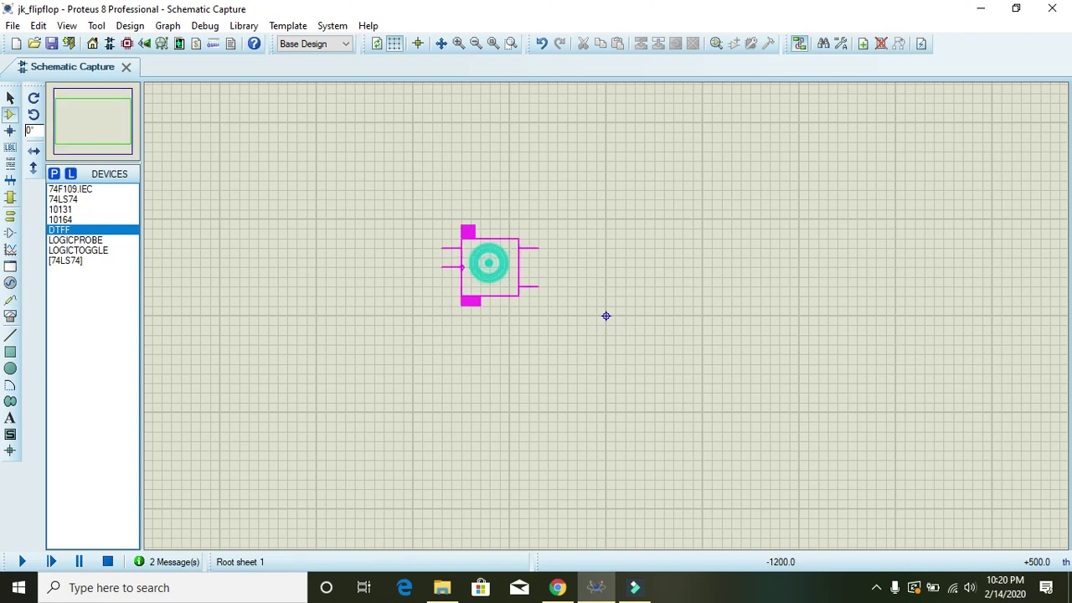
pyautogui.click(606, 316)
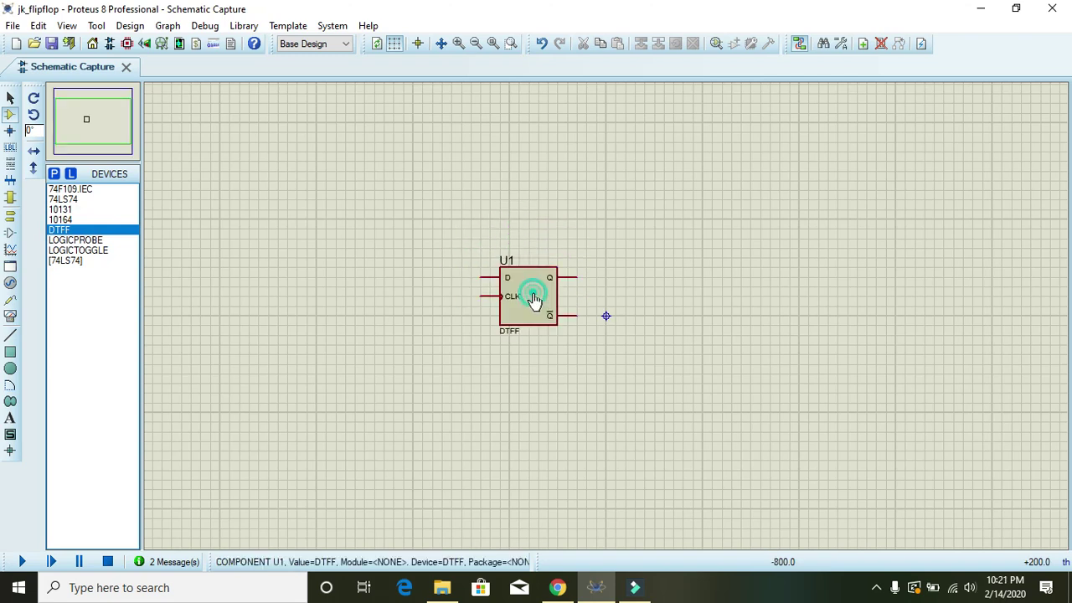
pyautogui.click(458, 42)
pyautogui.scroll(1, 449, 117)
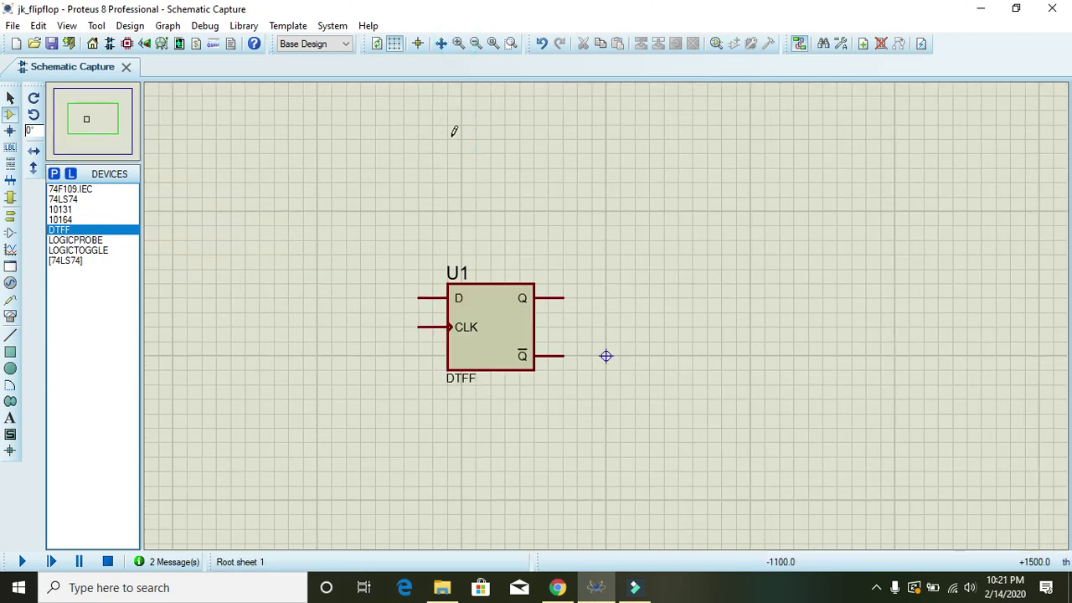
# - Place a LOGICTOGGLE left of U1 and wire it to the D input
pyautogui.click(93, 251)
pyautogui.click(294, 296)
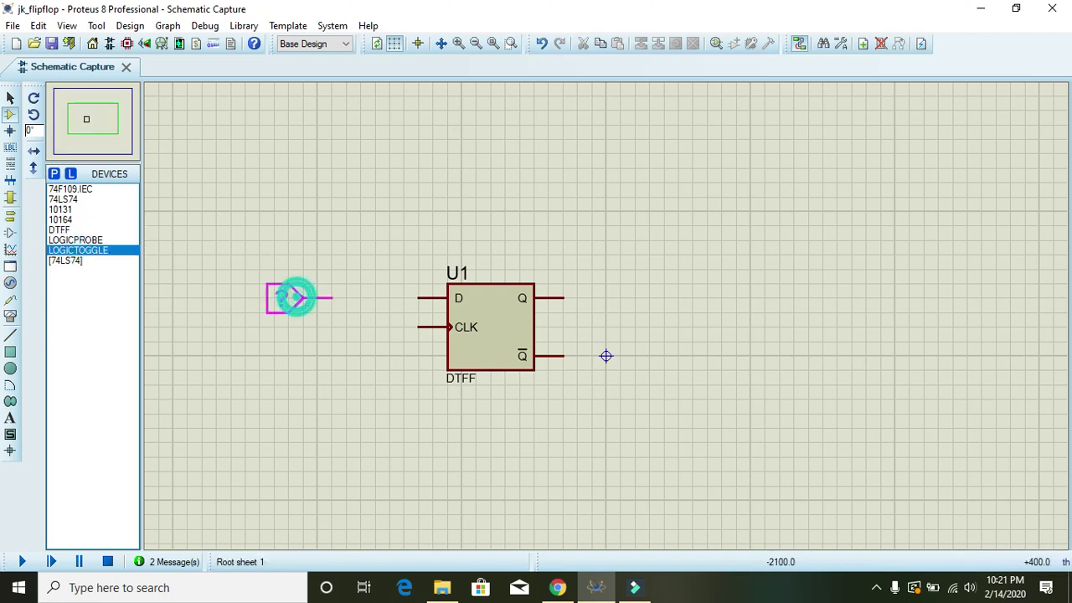
pyautogui.click(286, 290)
pyautogui.click(318, 298)
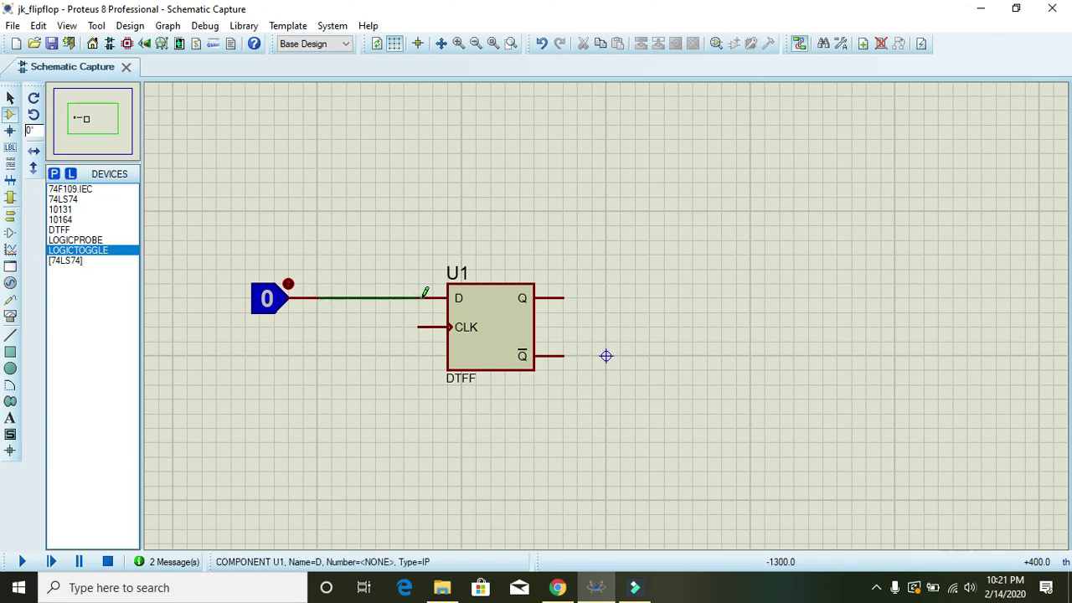
pyautogui.click(419, 298)
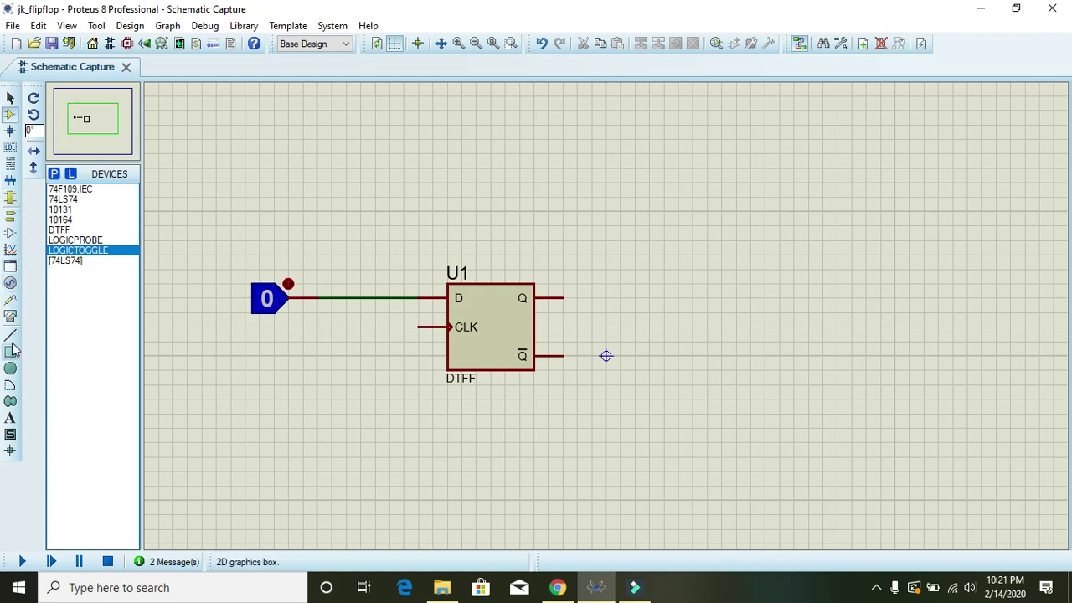
# - Place a DCLOCK generator below the toggle and wire it to U1's CLK pin
pyautogui.click(10, 283)
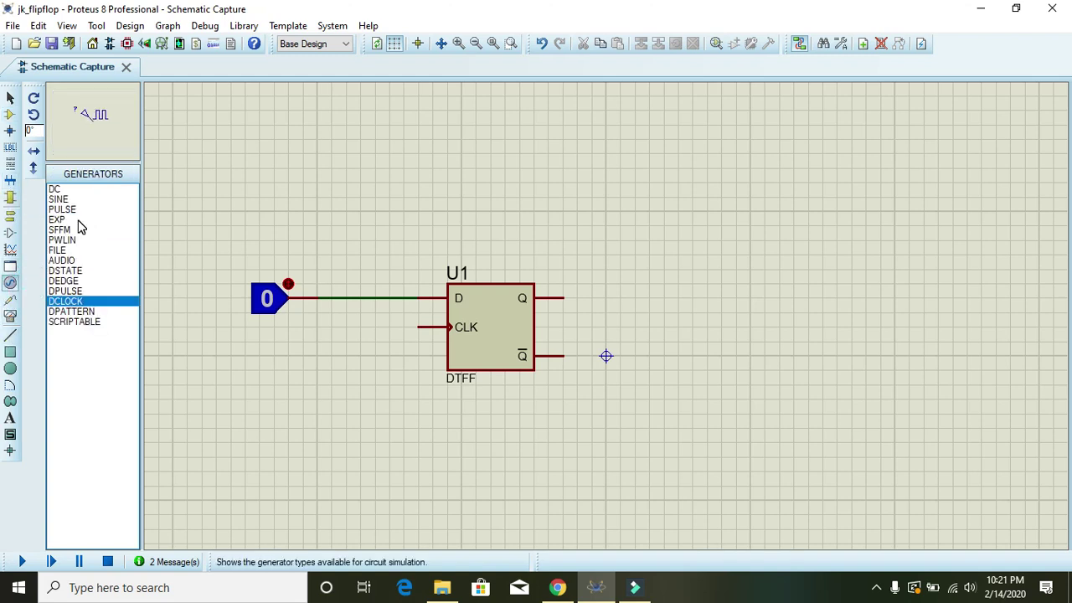
pyautogui.click(251, 357)
pyautogui.click(273, 352)
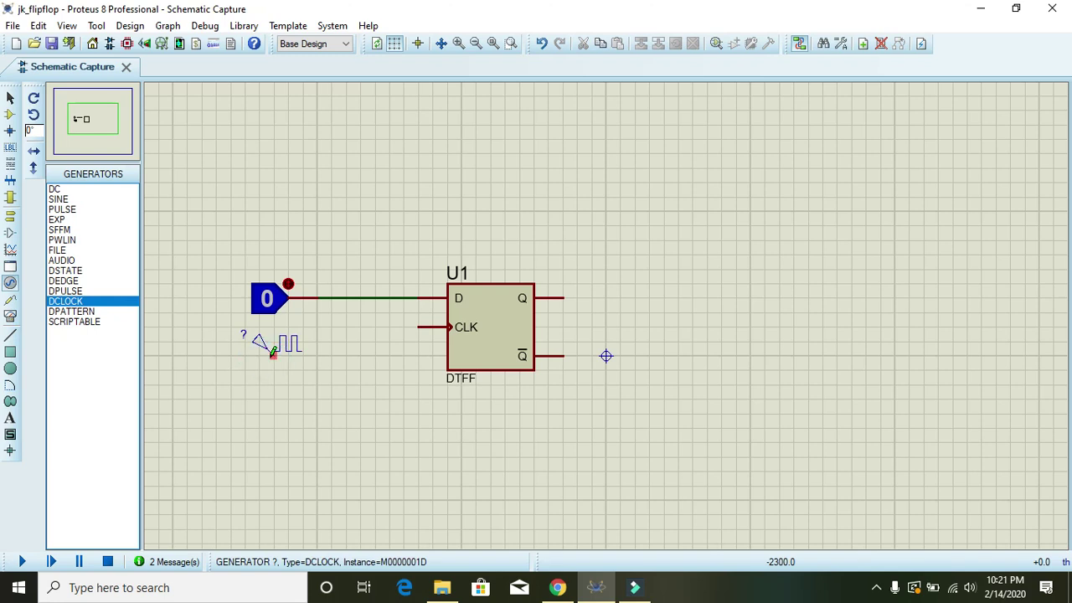
pyautogui.click(273, 354)
pyautogui.click(374, 356)
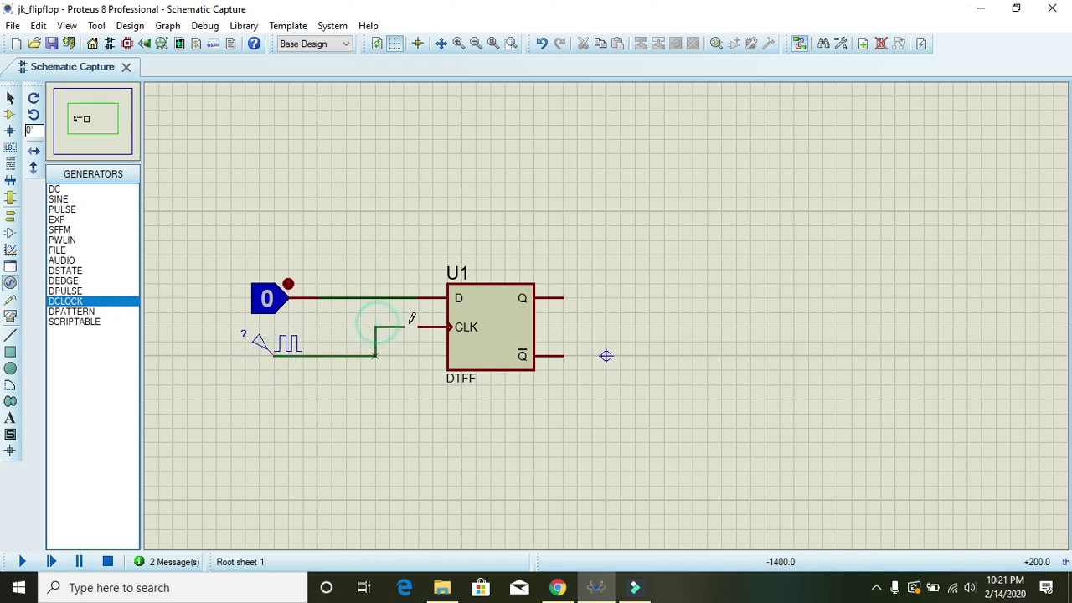
pyautogui.click(414, 325)
# - Set the clock generator's frequency to 0.5 Hz
pyautogui.doubleClick(287, 346)
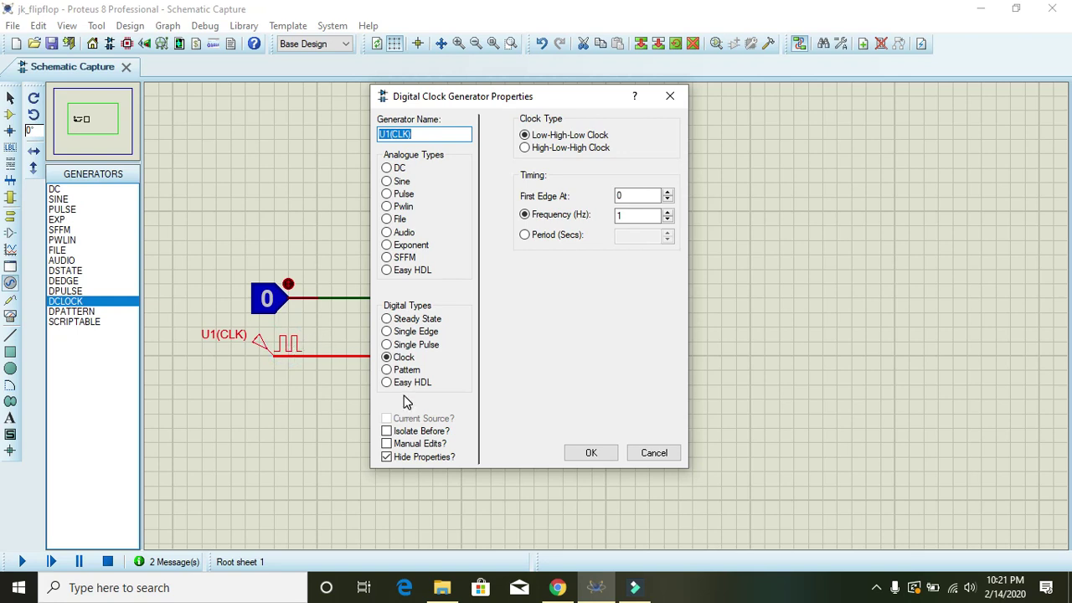
pyautogui.doubleClick(628, 215)
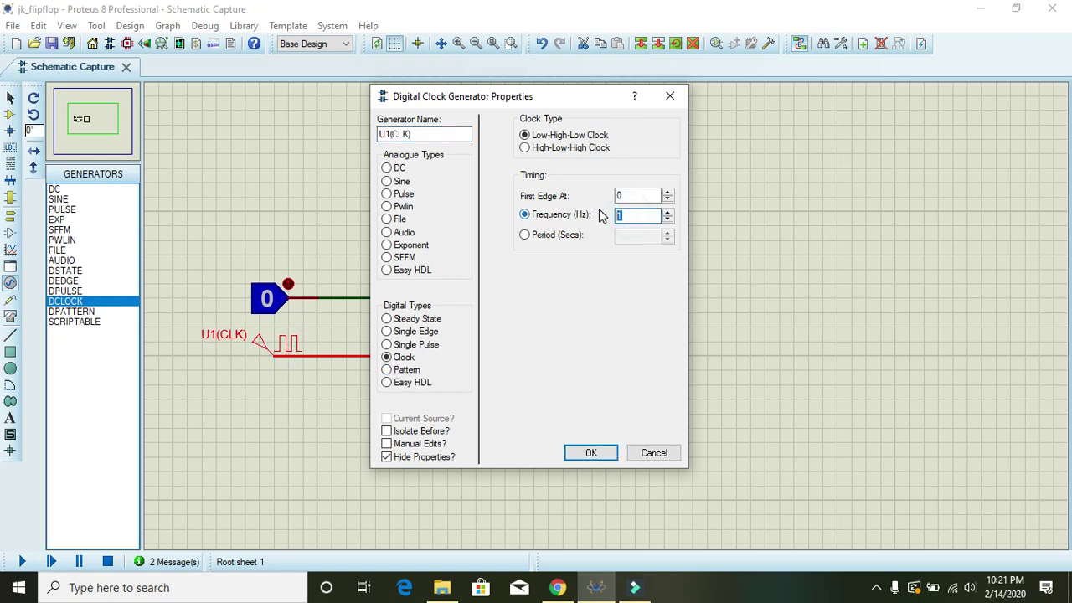
pyautogui.write('0.5')
pyautogui.click(590, 453)
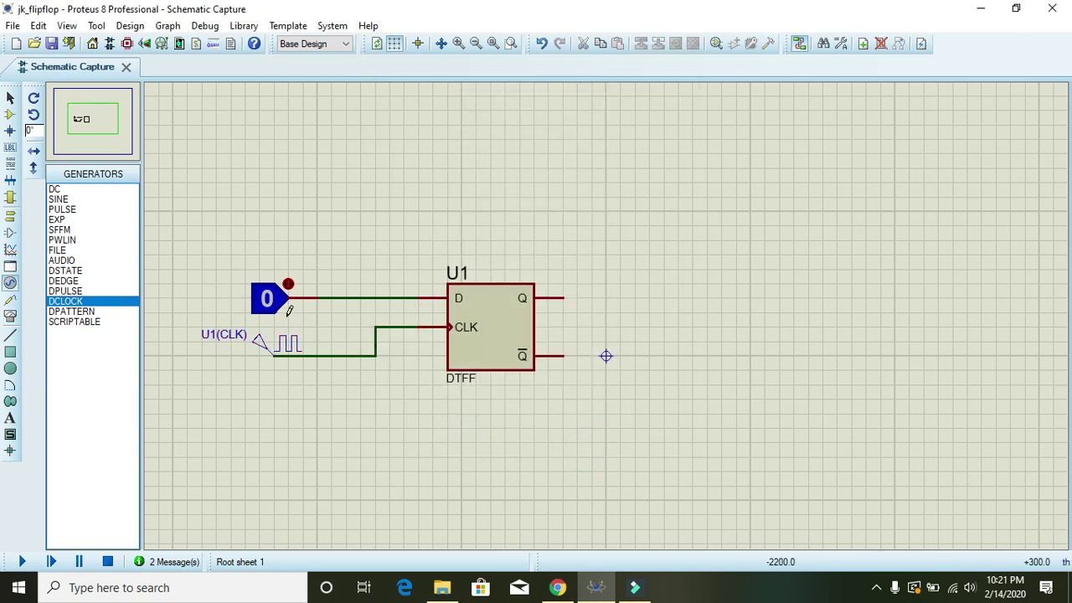
# - Place a LOGICPROBE right of U1 and wire it to the Q output
pyautogui.click(12, 112)
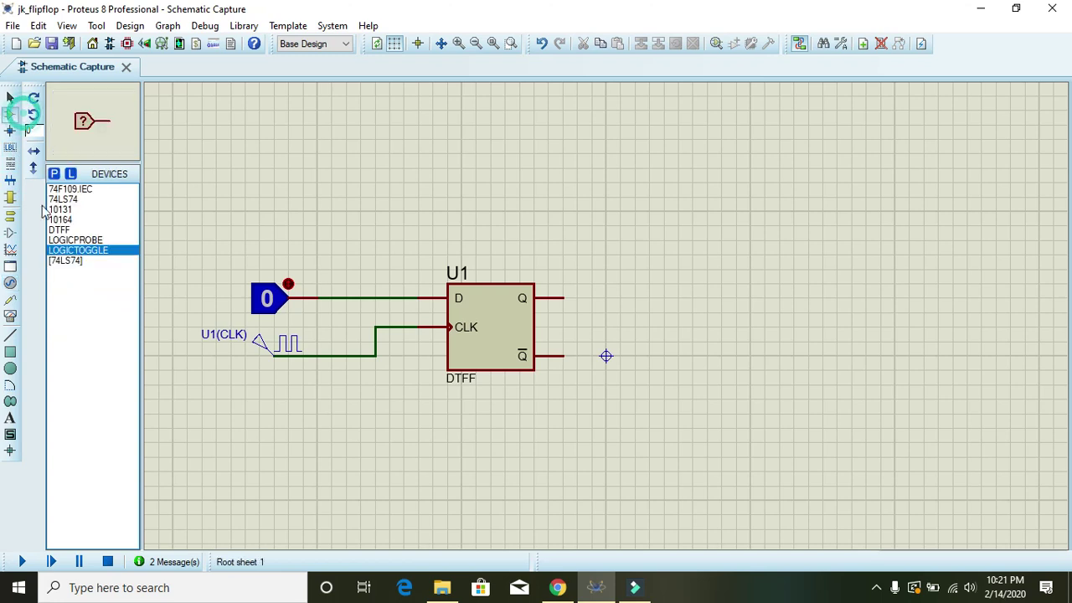
pyautogui.click(73, 241)
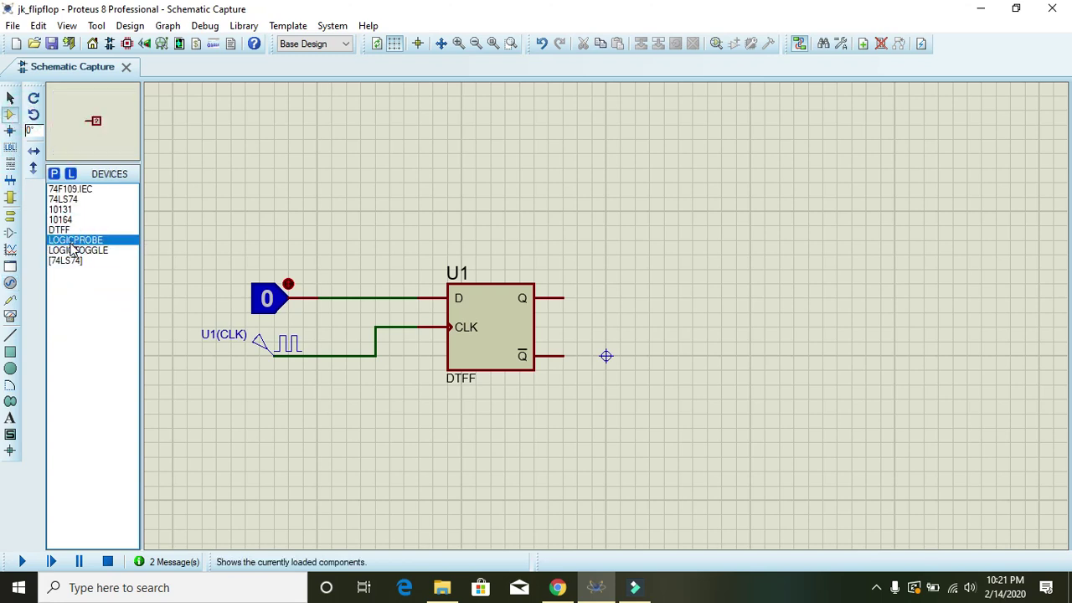
pyautogui.click(619, 295)
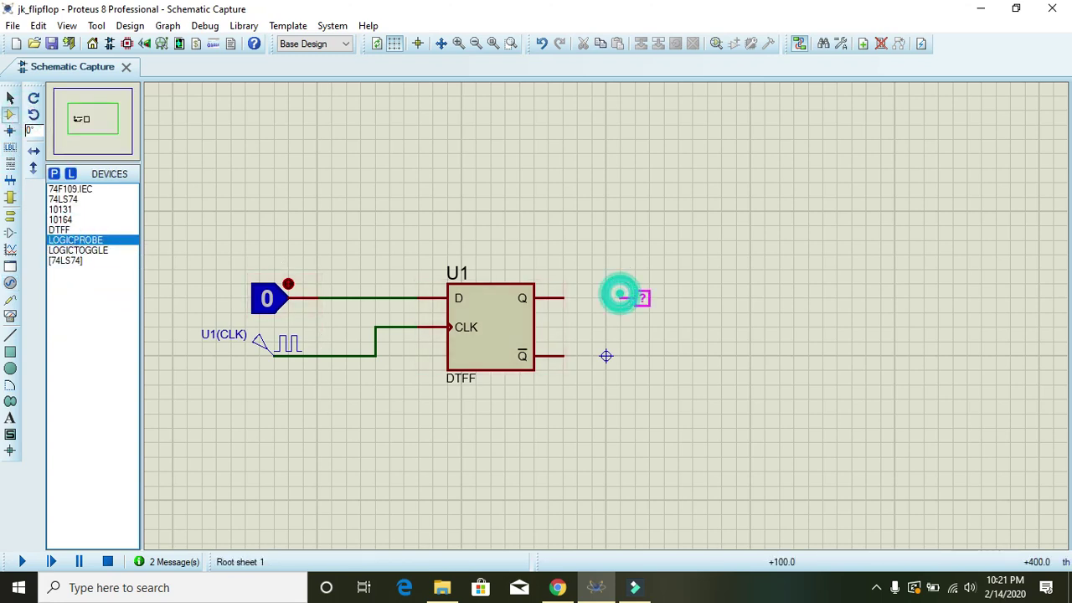
pyautogui.click(606, 297)
pyautogui.click(600, 298)
pyautogui.click(565, 299)
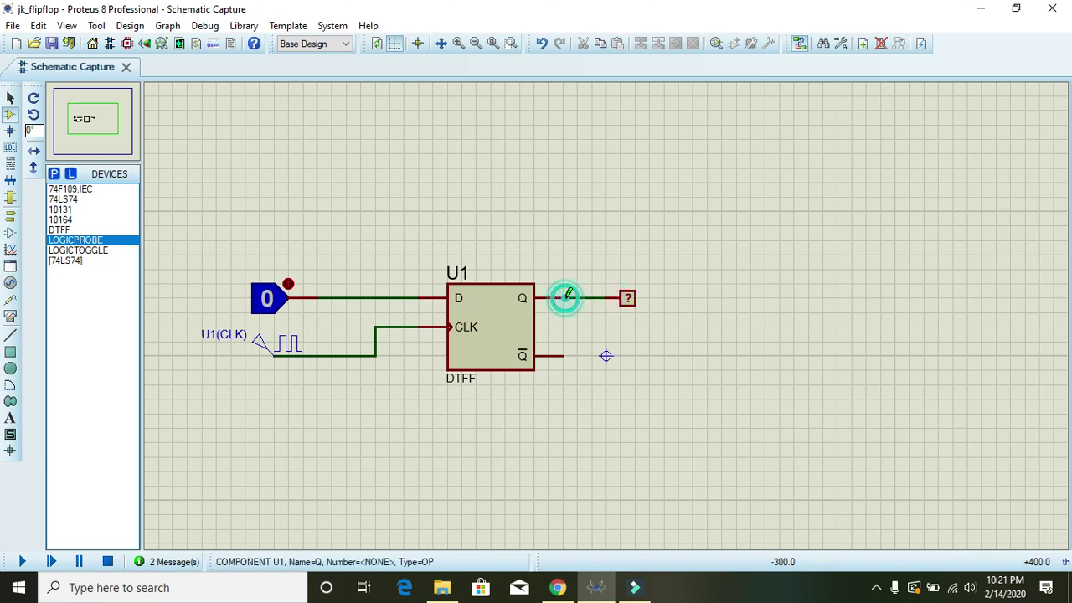
# - Place a second logic probe beside Q̄ and wire it to that pin
pyautogui.click(634, 357)
pyautogui.click(612, 356)
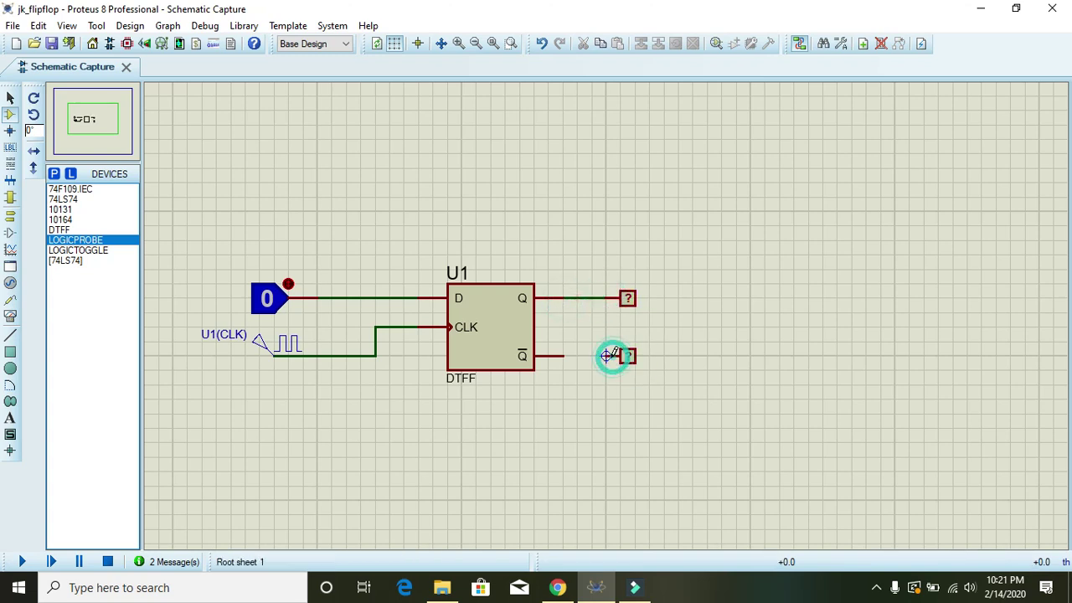
pyautogui.click(561, 356)
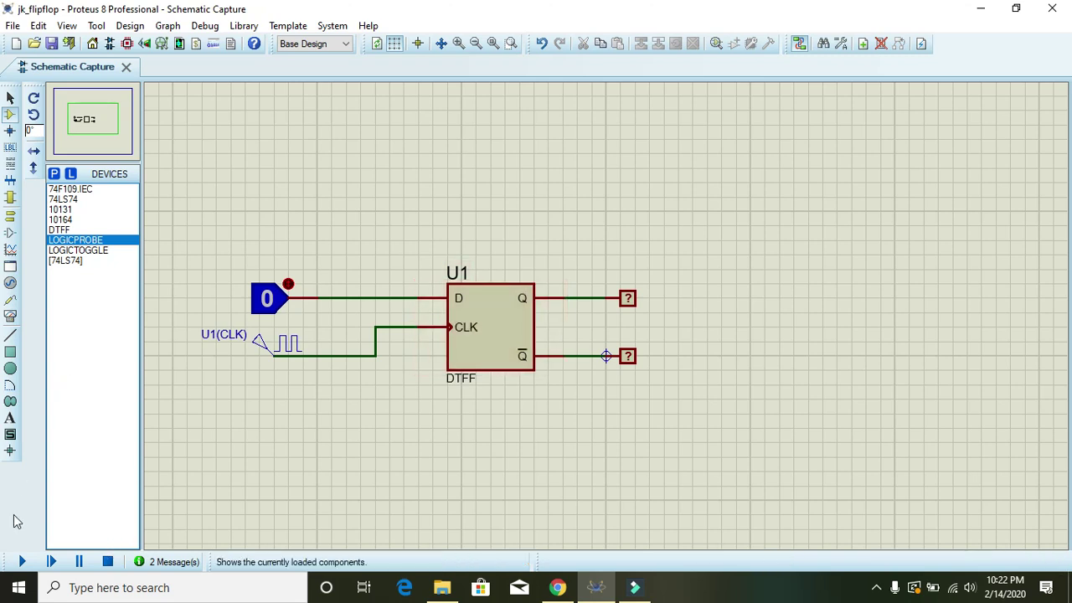
# - Run the simulation, switch the D toggle to 1 then back to 0, and stop it
pyautogui.click(22, 562)
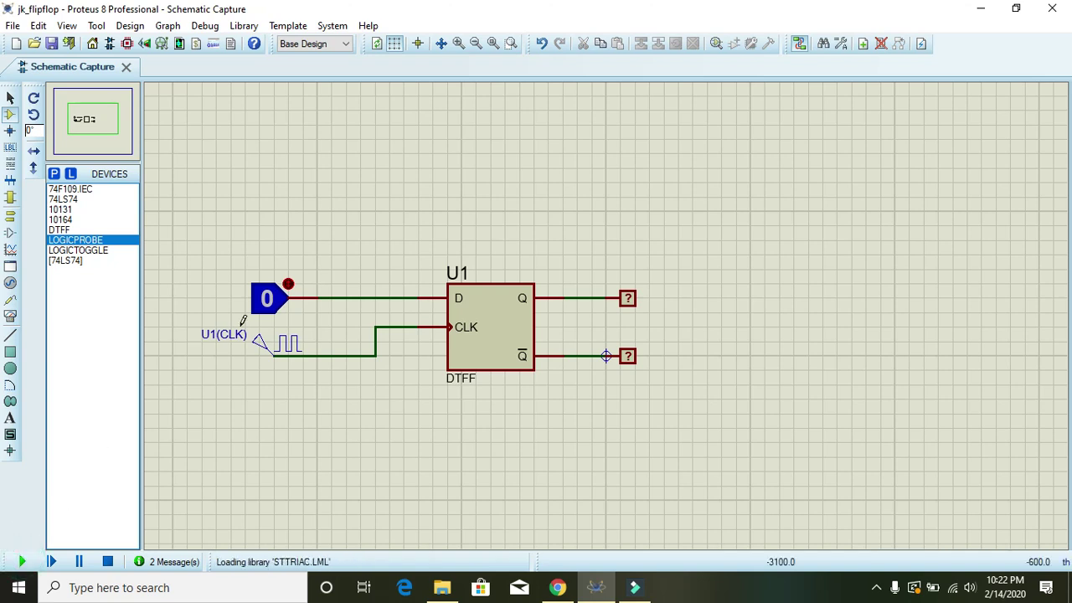
pyautogui.click(289, 282)
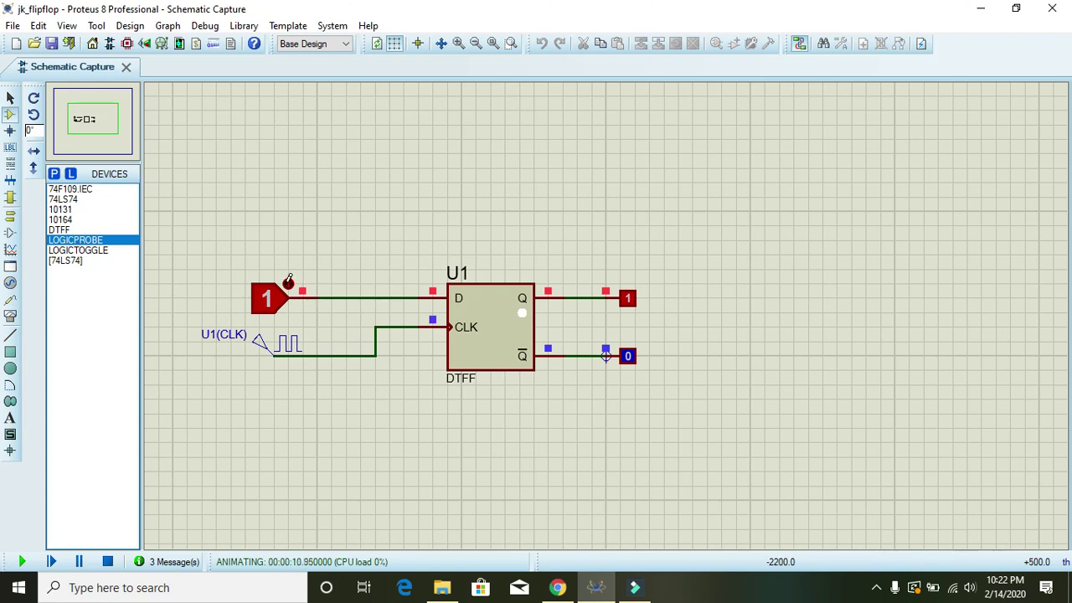
pyautogui.click(289, 280)
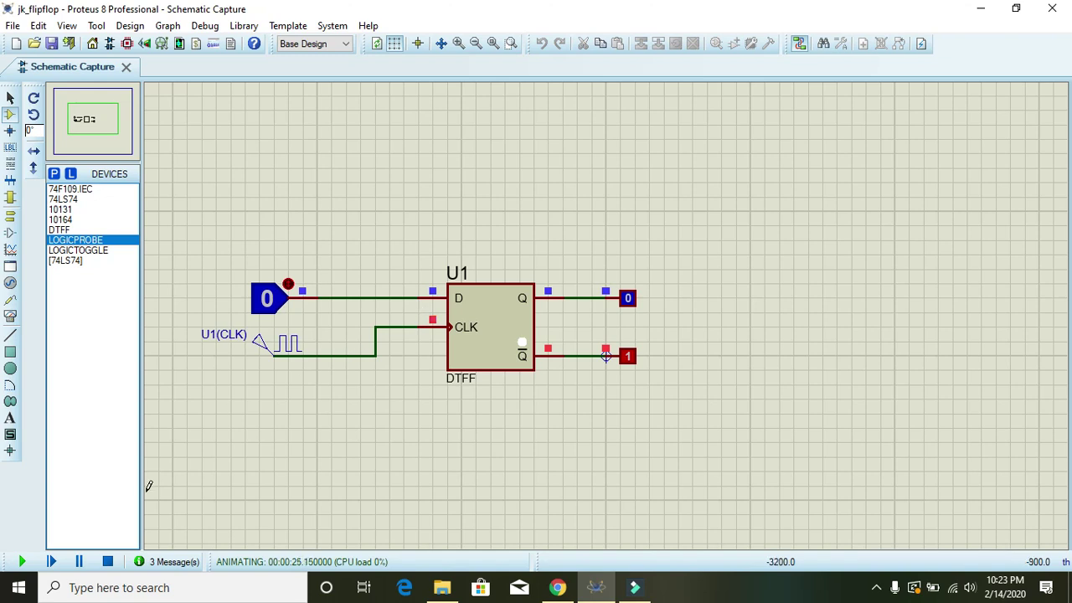
pyautogui.click(107, 561)
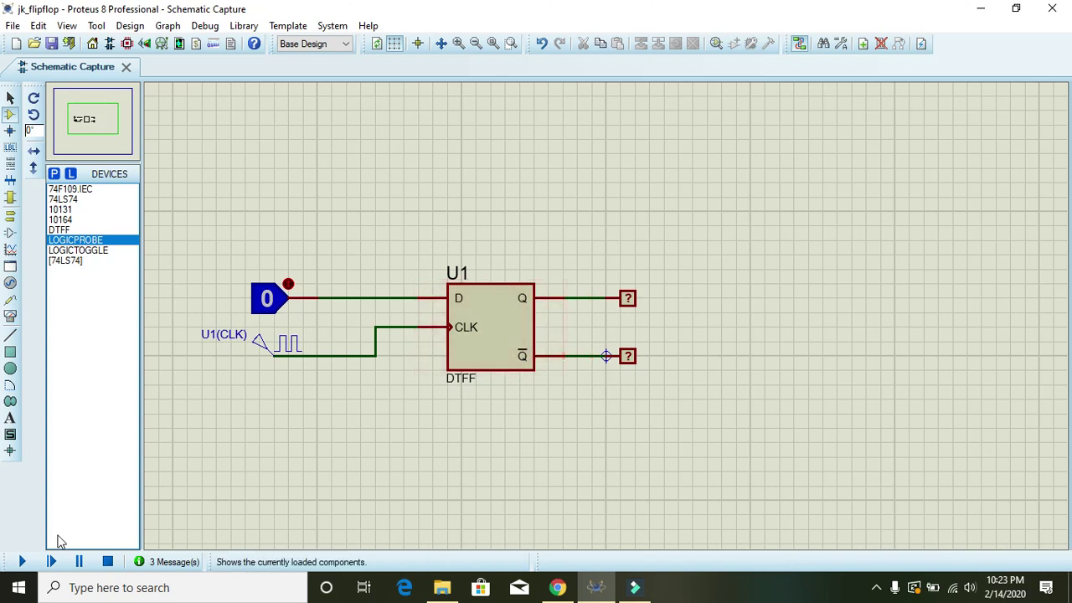
# - Restart the simulation and switch D to 1 then 0, leaving Q at 0 and Q̄ at 1
pyautogui.click(22, 561)
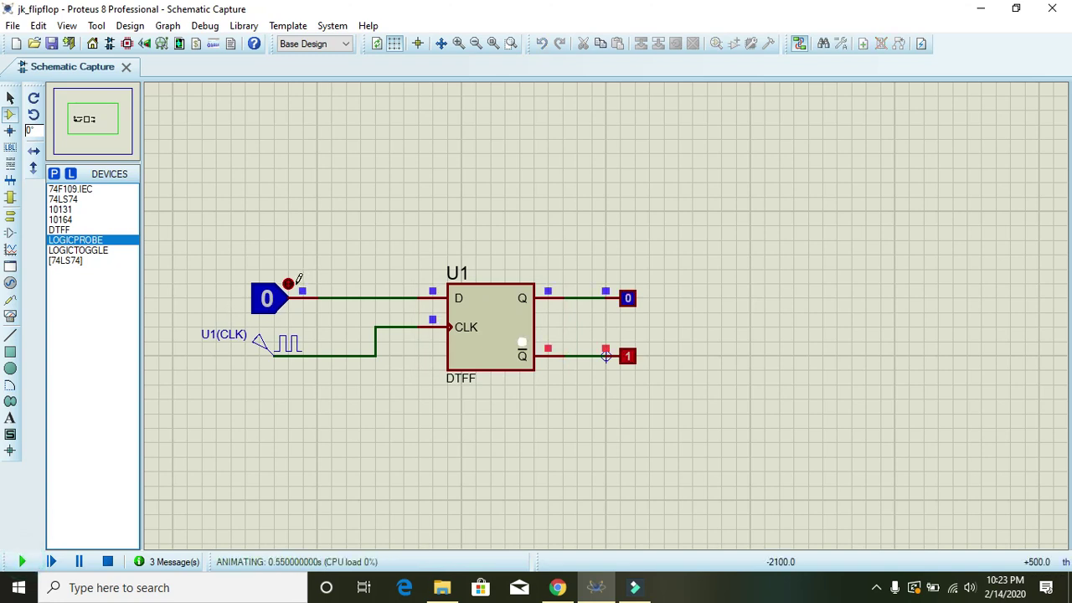
pyautogui.click(291, 280)
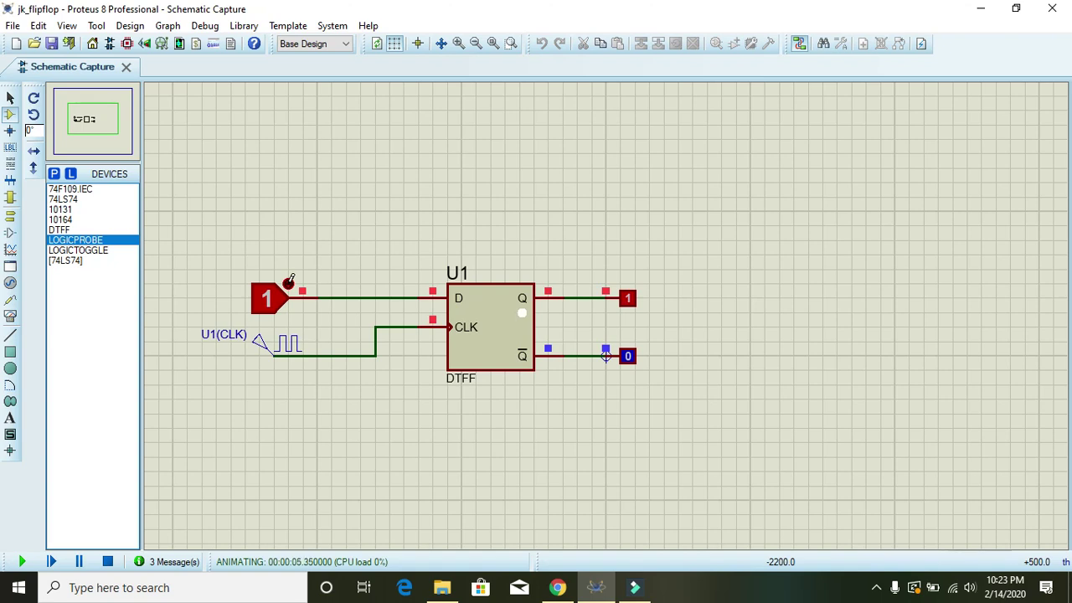
pyautogui.click(289, 280)
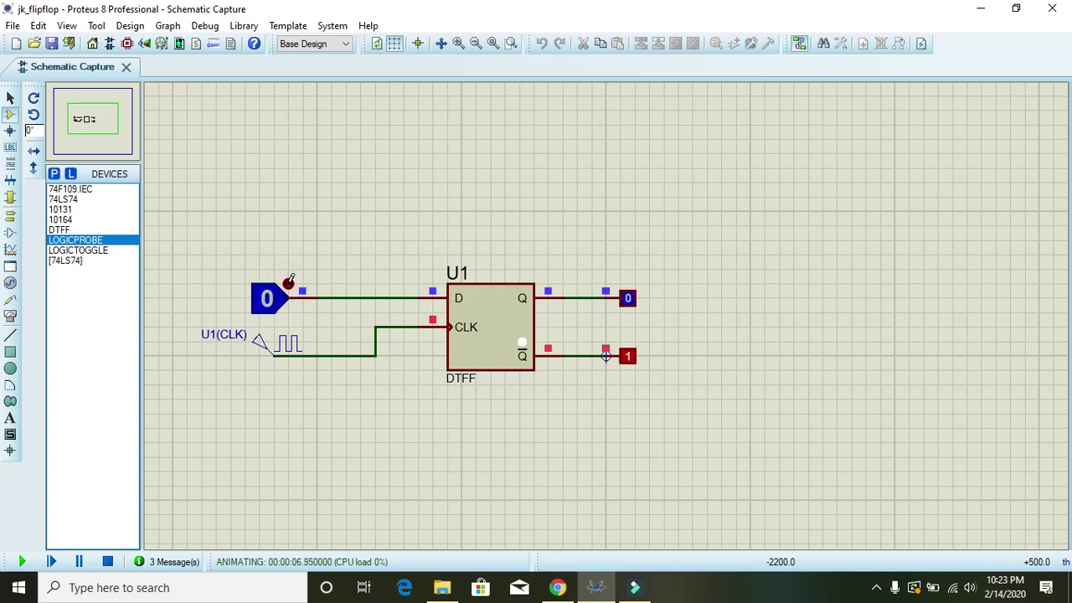